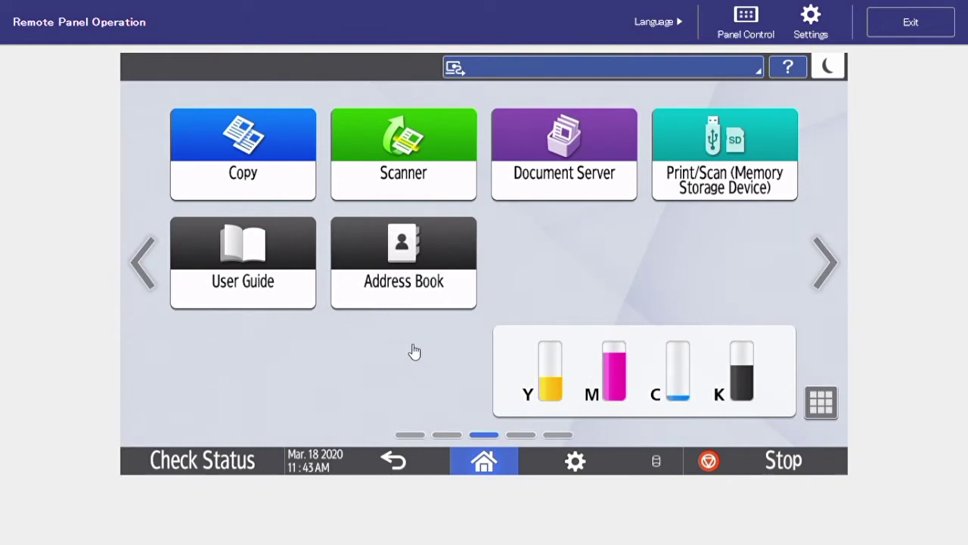
Step: Open the Scanner function, show the Scan to Folder destinations and return to Scan to Email
{"action": "left_click", "coordinate": [405, 180]}
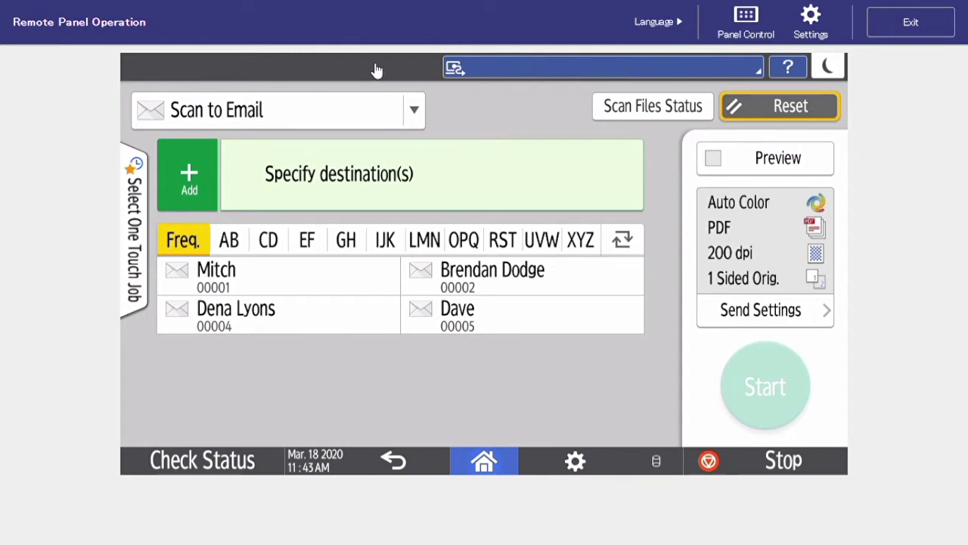
{"action": "left_click", "coordinate": [385, 119]}
{"action": "left_click", "coordinate": [335, 152]}
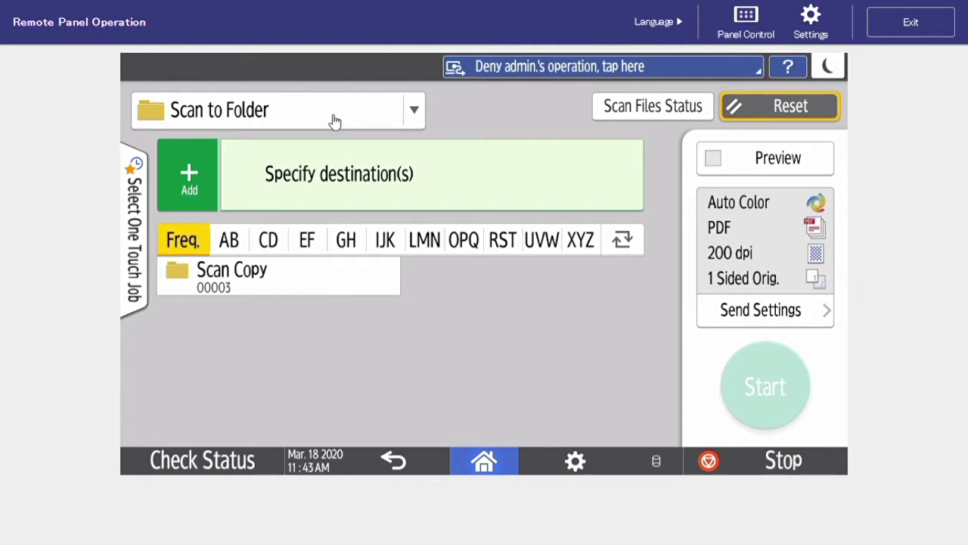
{"action": "left_click", "coordinate": [335, 122]}
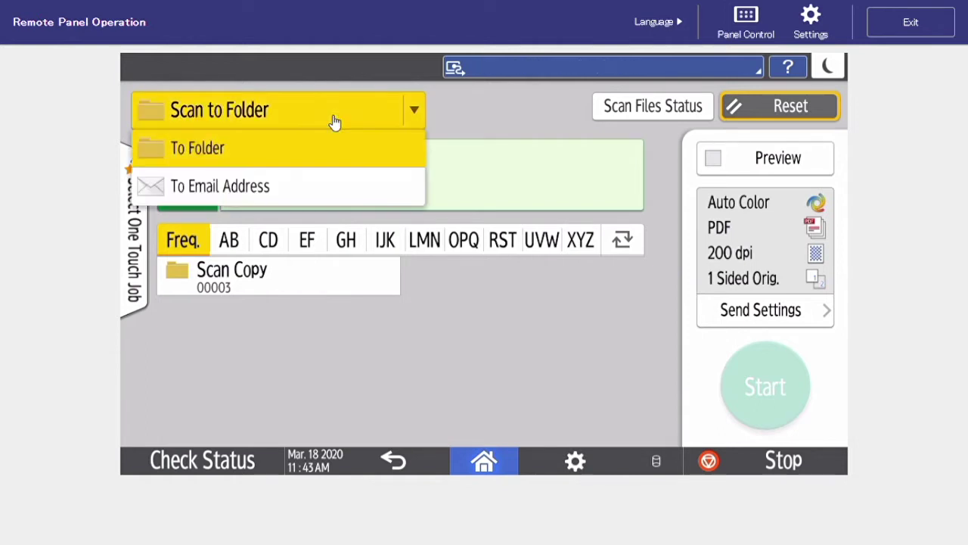
{"action": "left_click", "coordinate": [288, 186]}
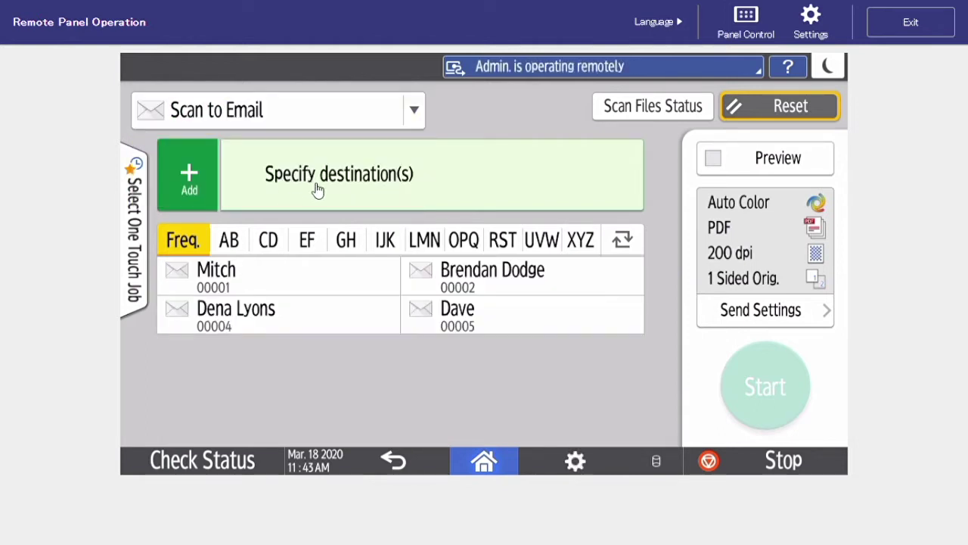
Step: Select three email recipients from the frequent destinations and deselect all of them again
{"action": "left_click", "coordinate": [292, 284]}
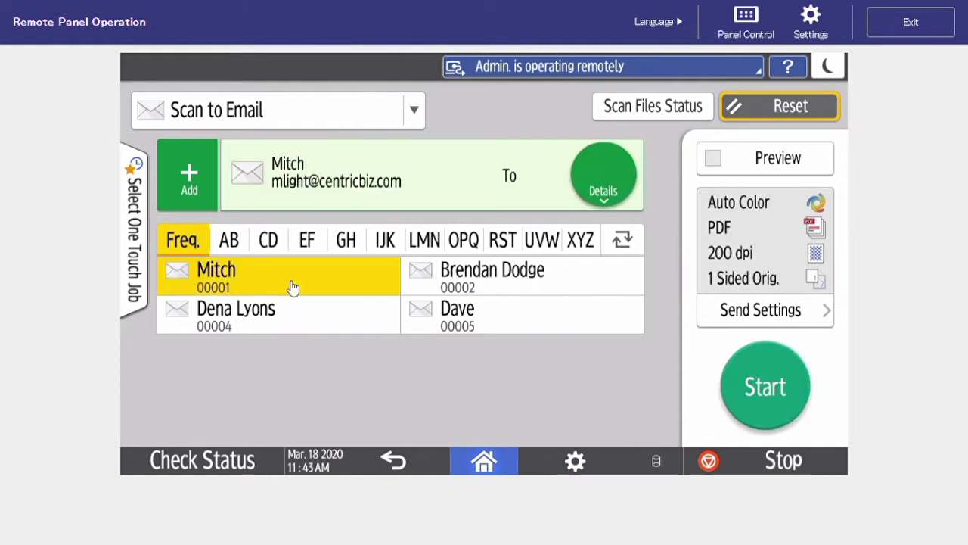
{"action": "left_click", "coordinate": [291, 316]}
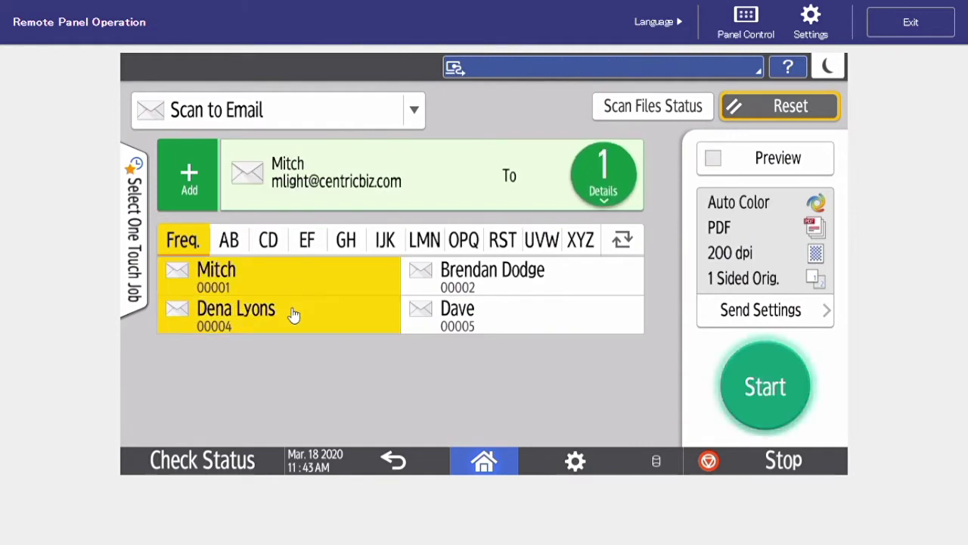
{"action": "left_click", "coordinate": [460, 285]}
{"action": "left_click", "coordinate": [359, 312]}
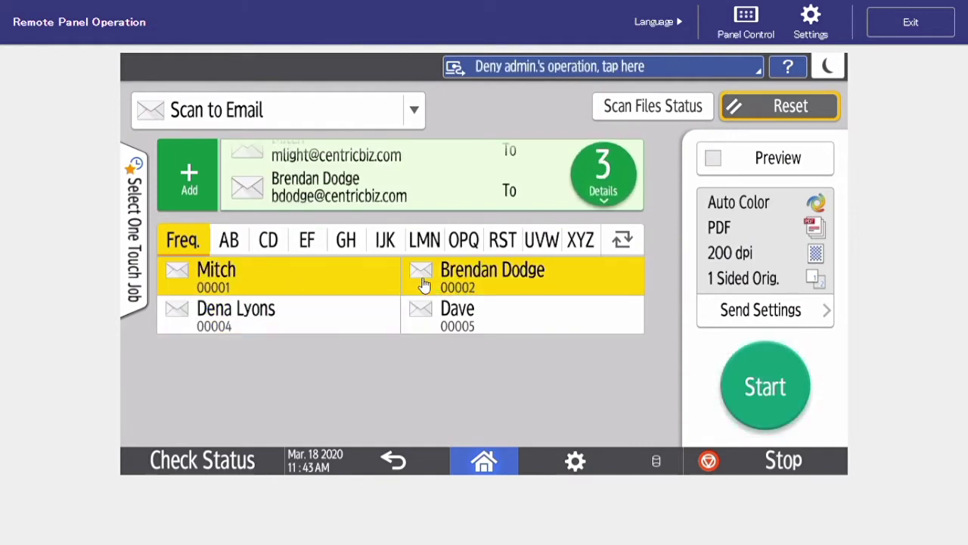
{"action": "left_click", "coordinate": [424, 282]}
{"action": "left_click", "coordinate": [375, 286]}
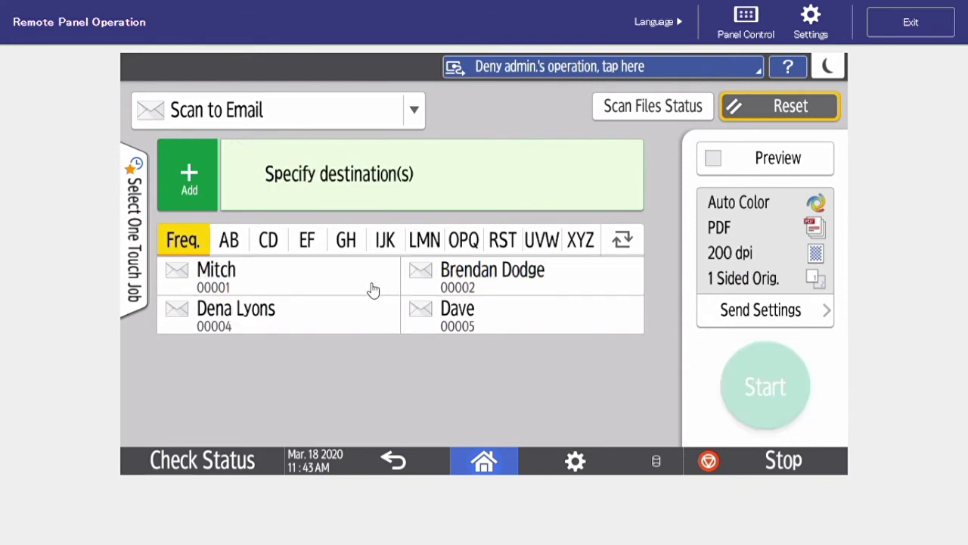
Step: Open keyboard entry for a new email destination and close it without entering an address
{"action": "left_click", "coordinate": [208, 194]}
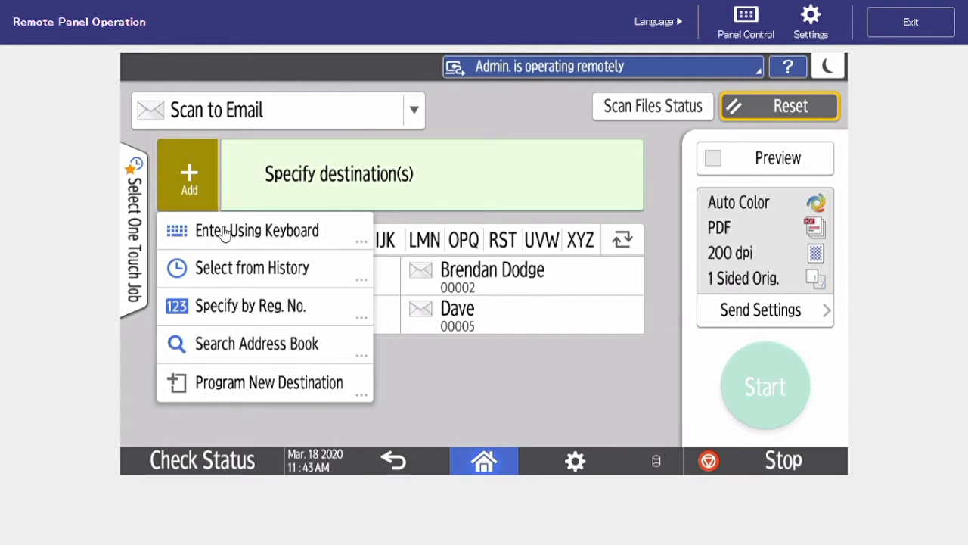
{"action": "left_click", "coordinate": [225, 232]}
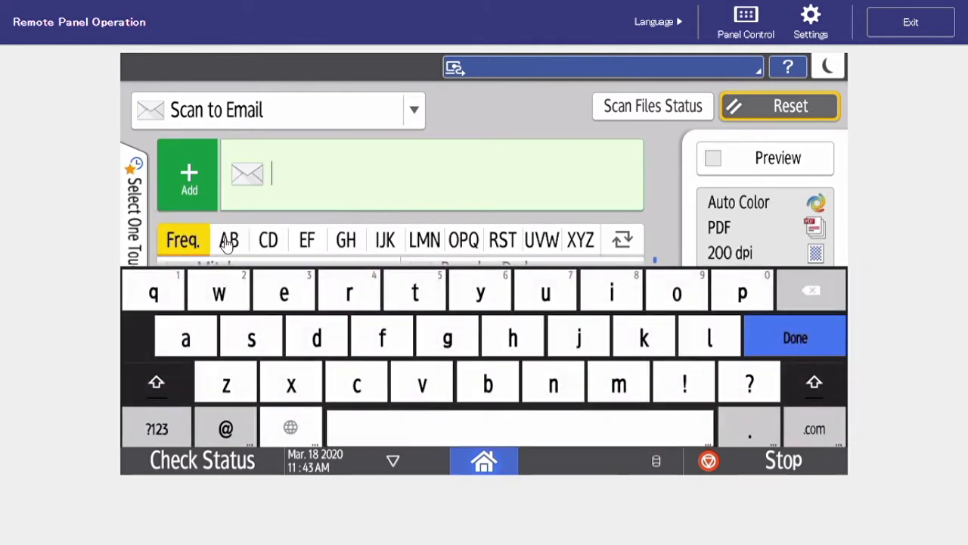
{"action": "left_click", "coordinate": [781, 342]}
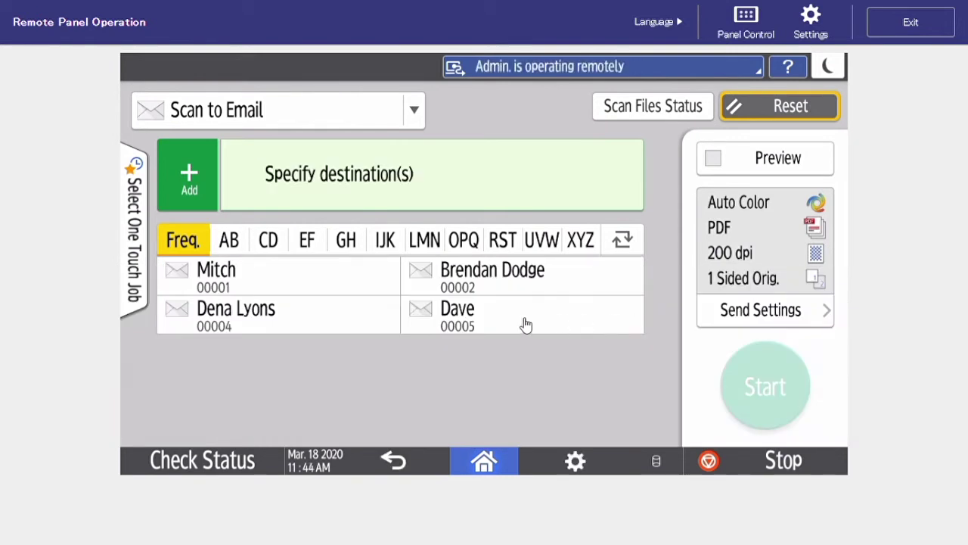
Step: Select the first frequent contact (00001) as the email recipient and open the send settings
{"action": "left_click", "coordinate": [296, 280]}
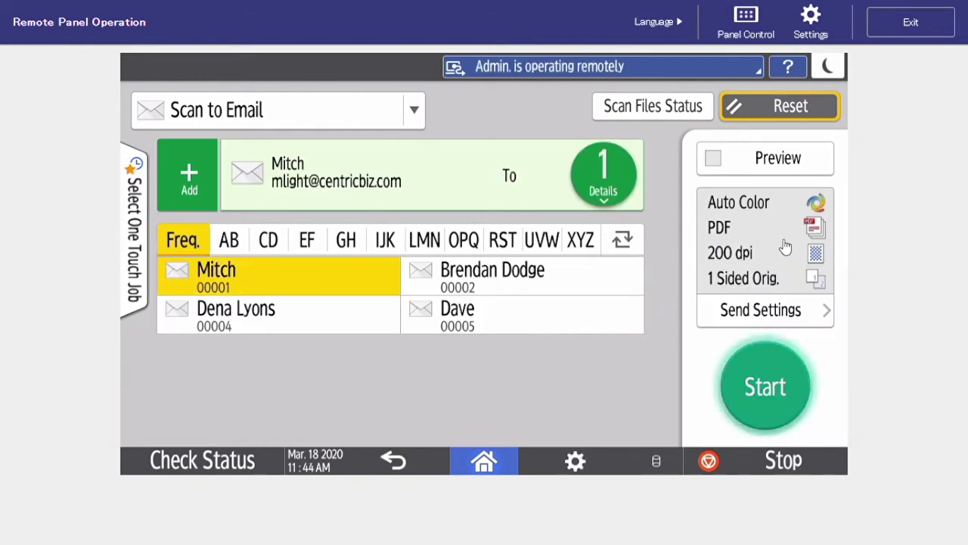
{"action": "left_click", "coordinate": [778, 321]}
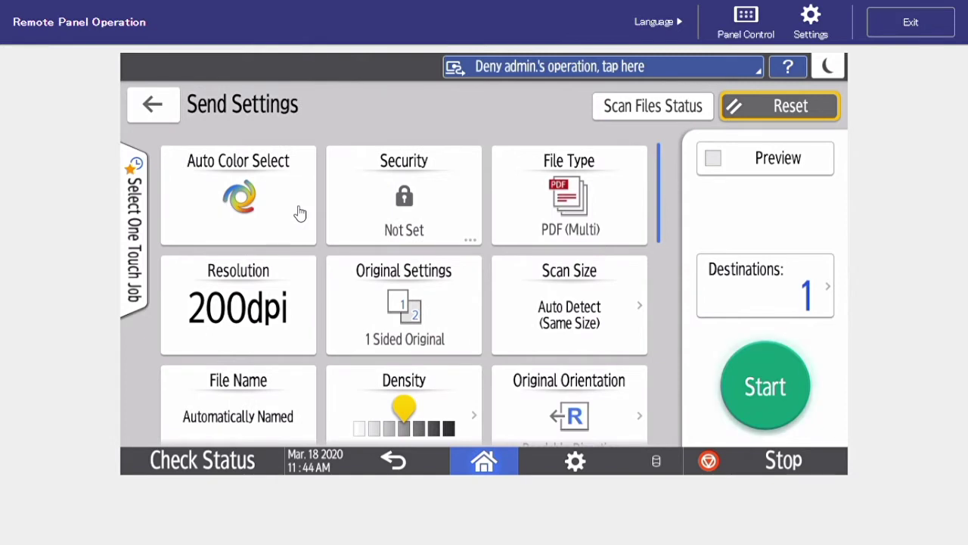
Step: Examine the available color modes, file types and resolutions in the send settings without changing them
{"action": "left_click", "coordinate": [299, 213]}
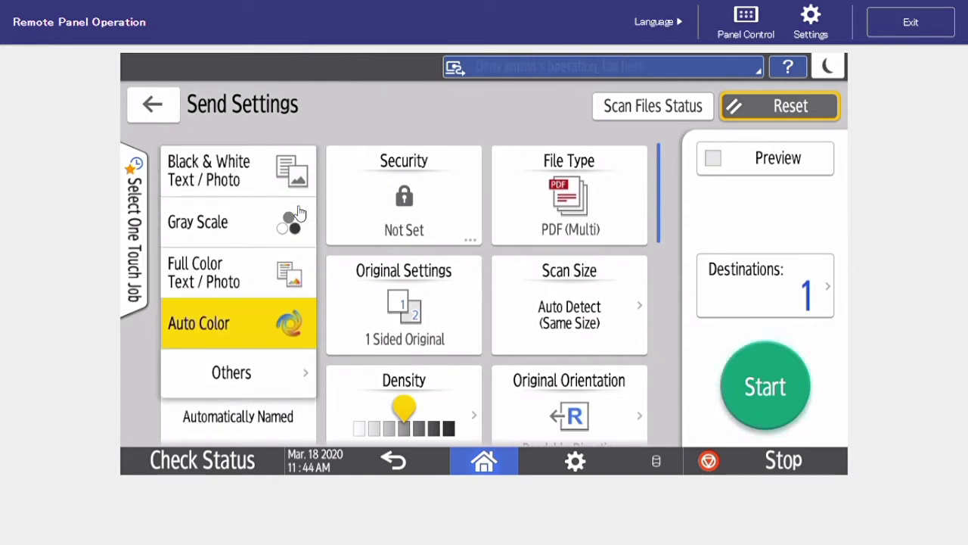
{"action": "left_click", "coordinate": [338, 130]}
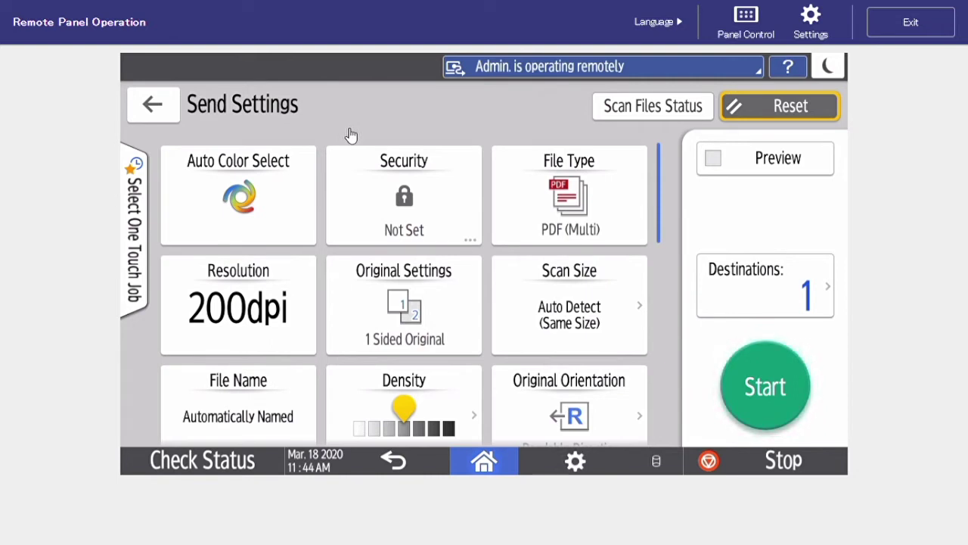
{"action": "left_click", "coordinate": [626, 189]}
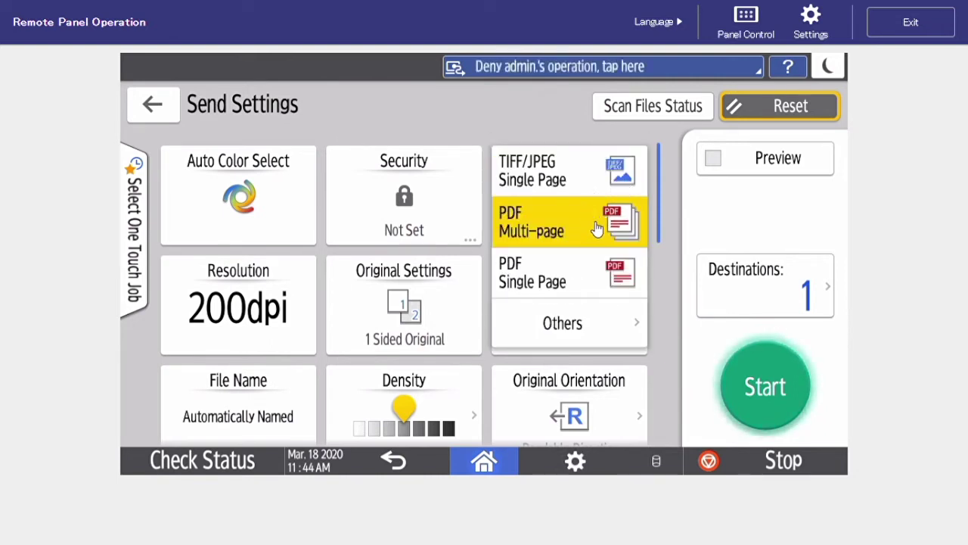
{"action": "left_click", "coordinate": [569, 317]}
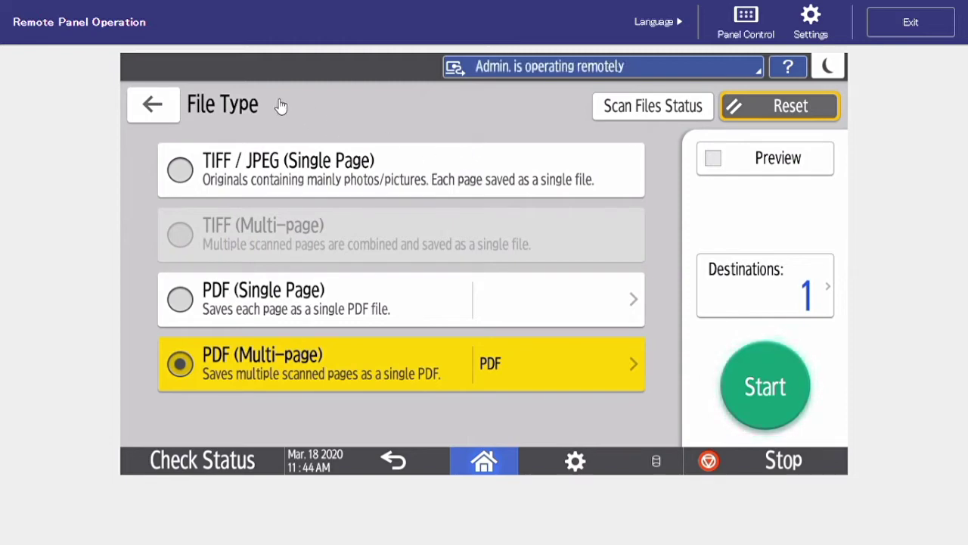
{"action": "left_click", "coordinate": [174, 103]}
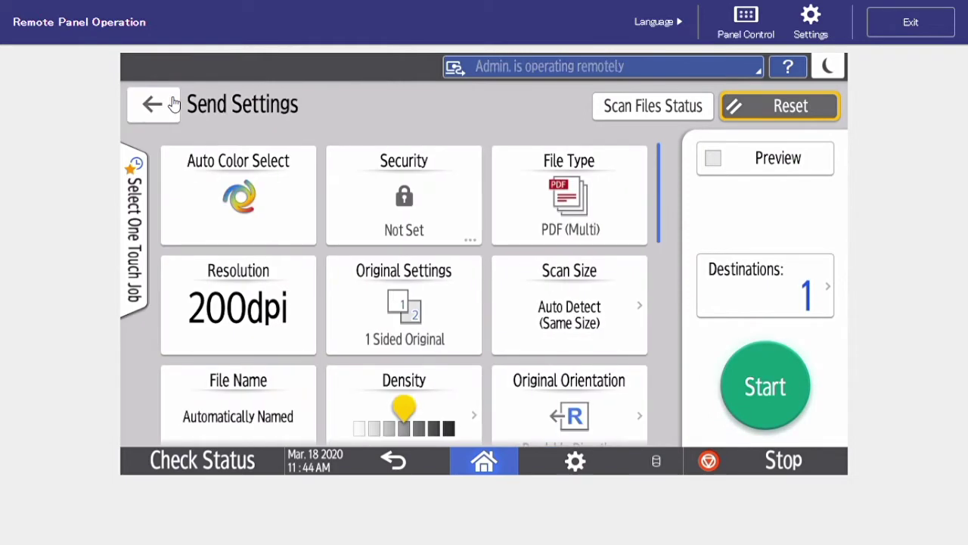
{"action": "left_click", "coordinate": [289, 334]}
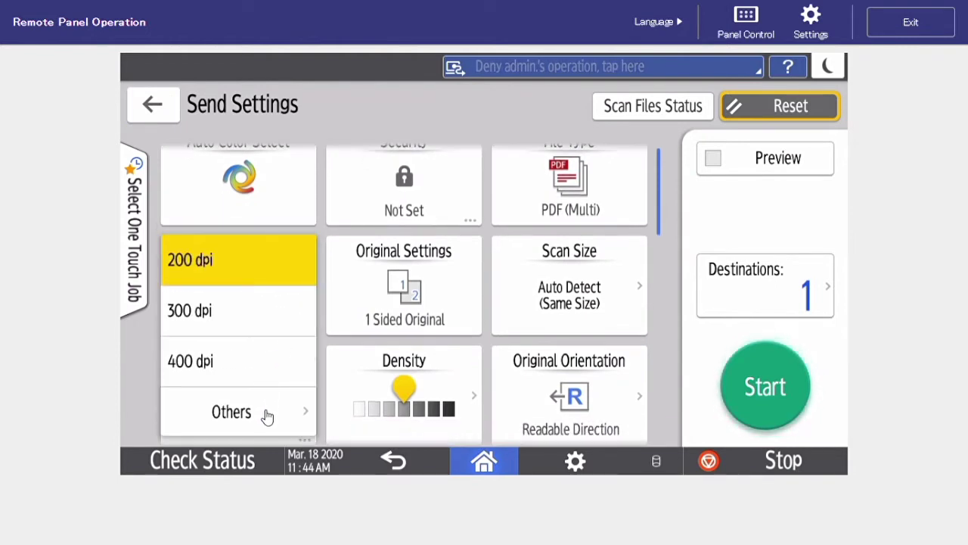
{"action": "left_click", "coordinate": [266, 414]}
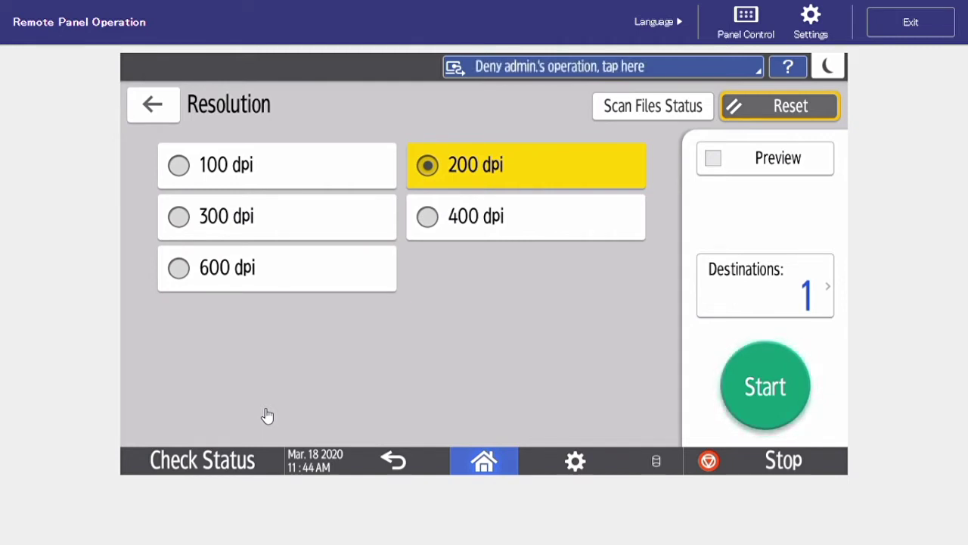
{"action": "left_click", "coordinate": [175, 118]}
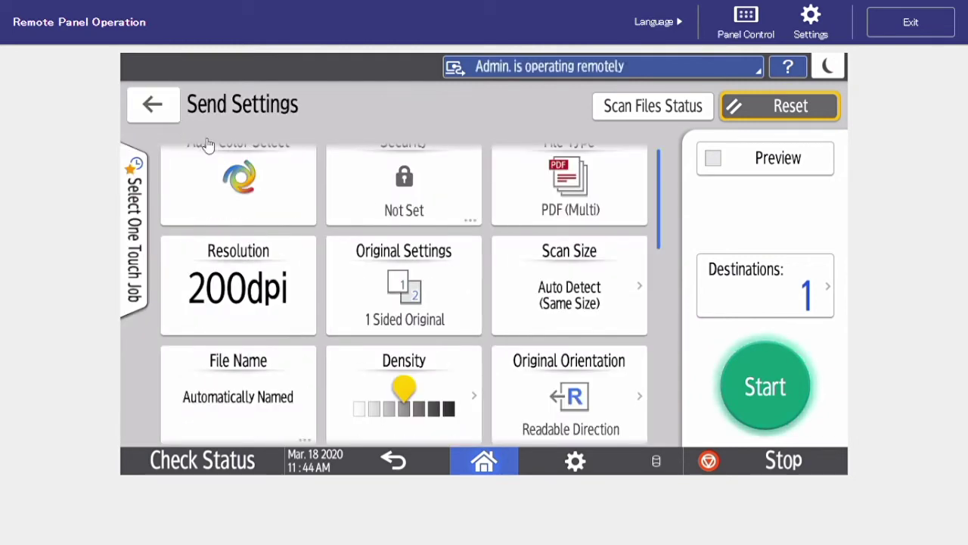
Step: Set the original to 2 Sided Open Rt/Lft in the send settings
{"action": "left_click", "coordinate": [477, 295]}
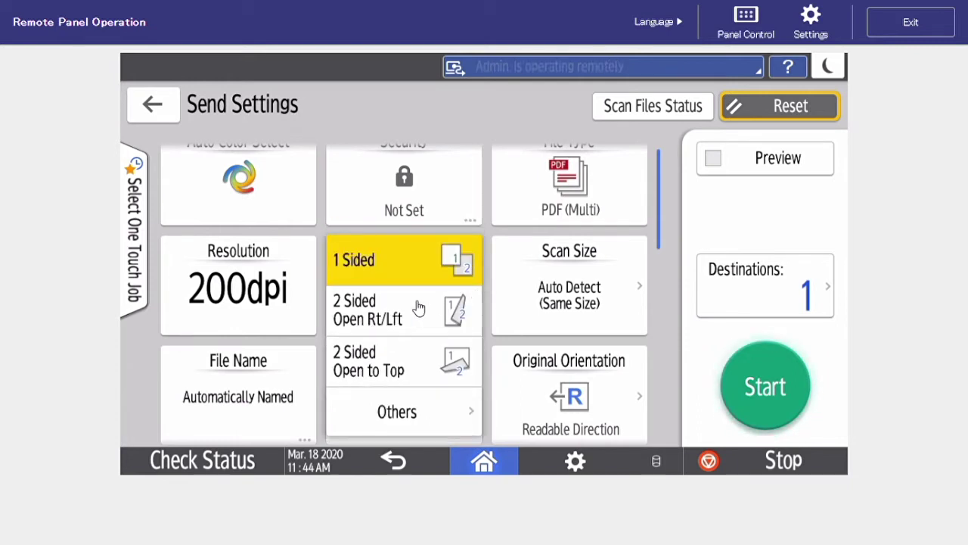
{"action": "left_click", "coordinate": [418, 307]}
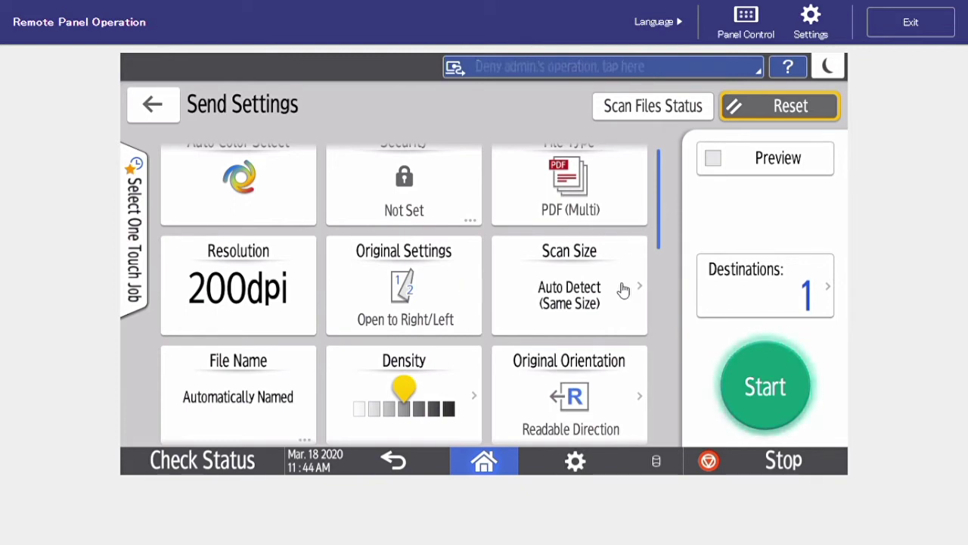
Step: Set the file name of the scan to "test" and confirm it
{"action": "scroll", "coordinate": [658, 227], "scroll_direction": "down", "scroll_amount": 2}
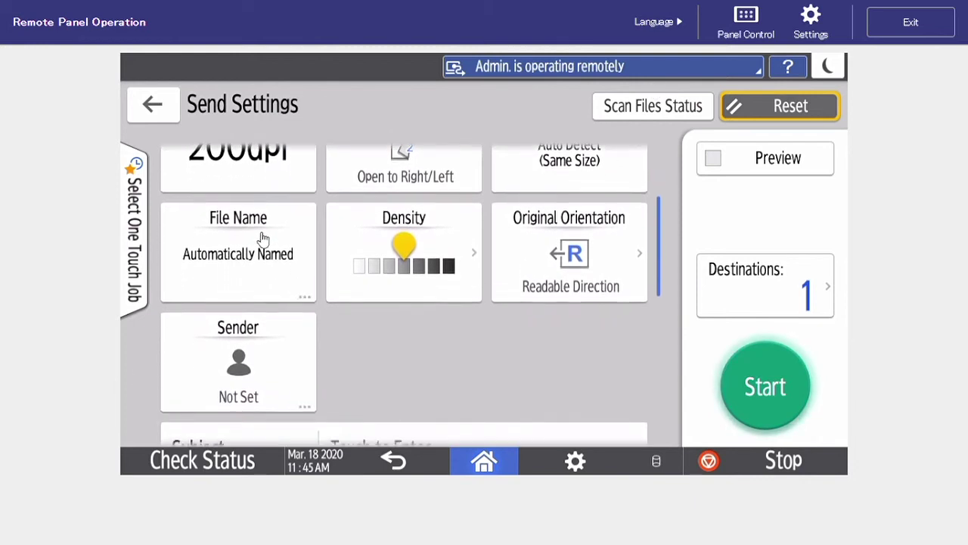
{"action": "left_click", "coordinate": [259, 257]}
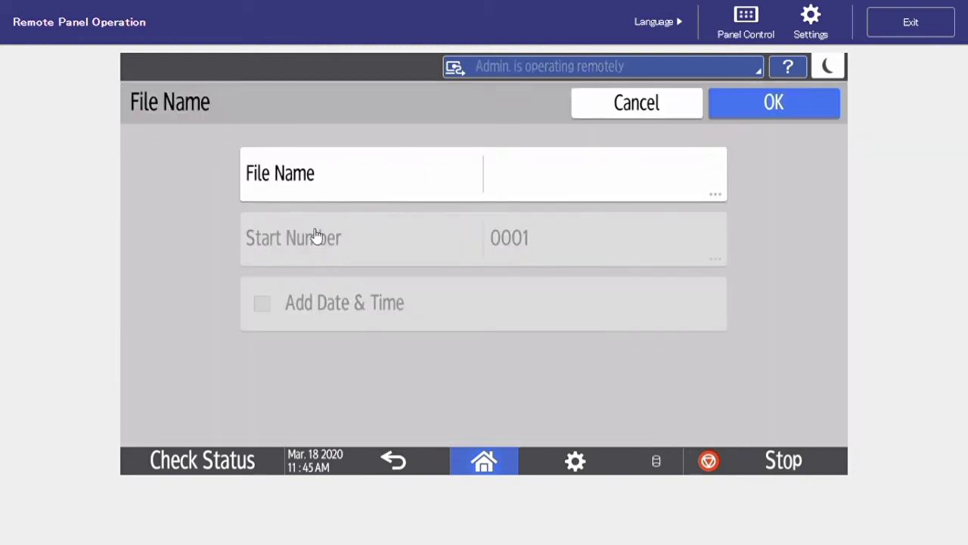
{"action": "left_click", "coordinate": [502, 182]}
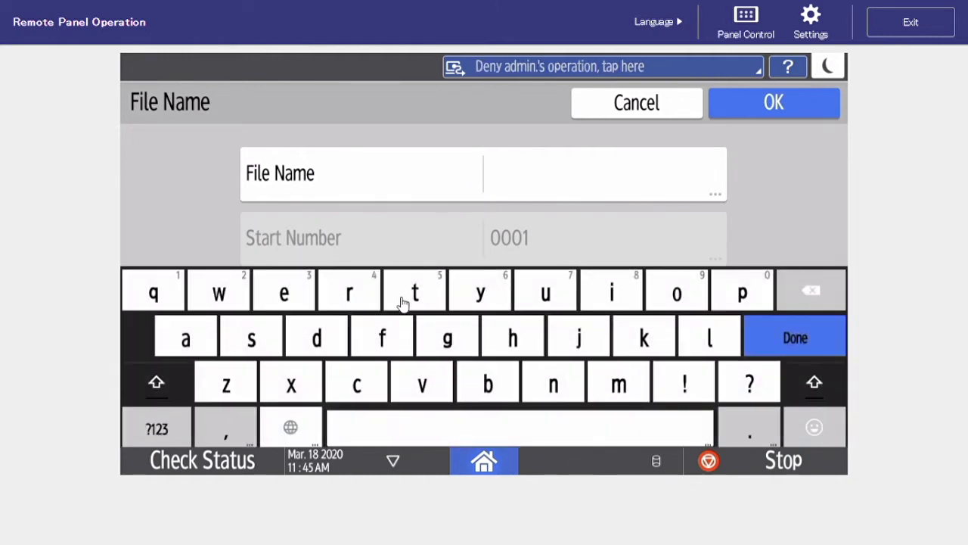
{"action": "left_click", "coordinate": [413, 294]}
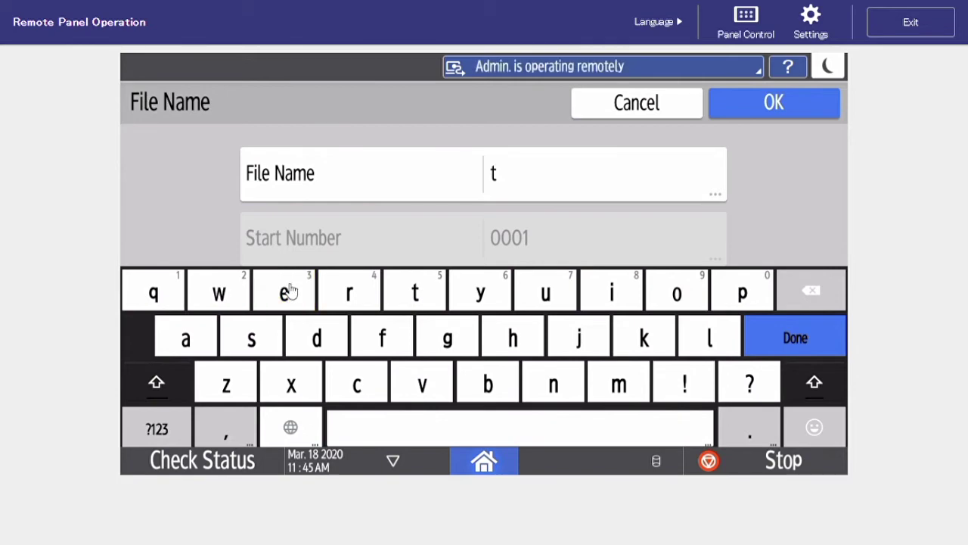
{"action": "left_click", "coordinate": [286, 295]}
{"action": "left_click", "coordinate": [259, 344]}
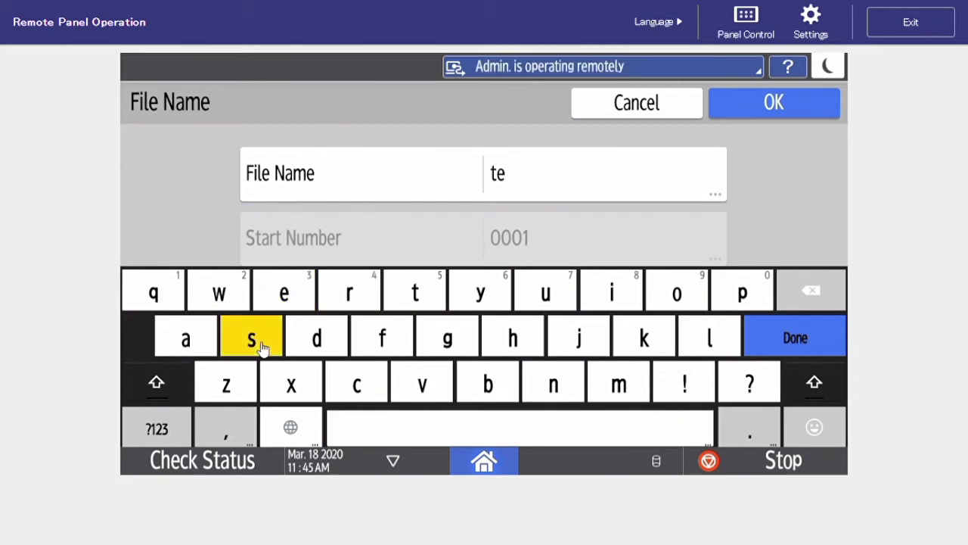
{"action": "left_click", "coordinate": [418, 288]}
{"action": "left_click", "coordinate": [735, 108]}
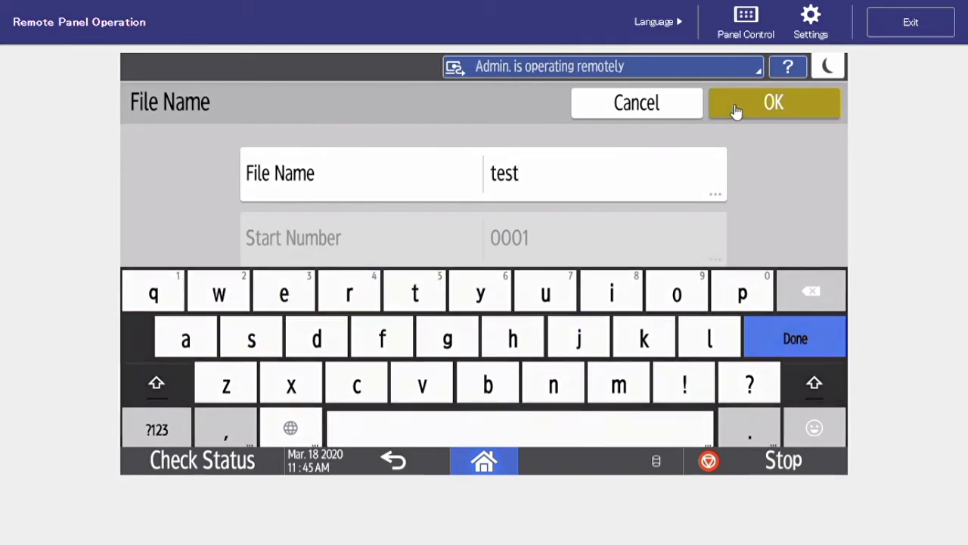
Step: Try darker and lighter scan density levels and return the density to the middle level
{"action": "left_click", "coordinate": [420, 266]}
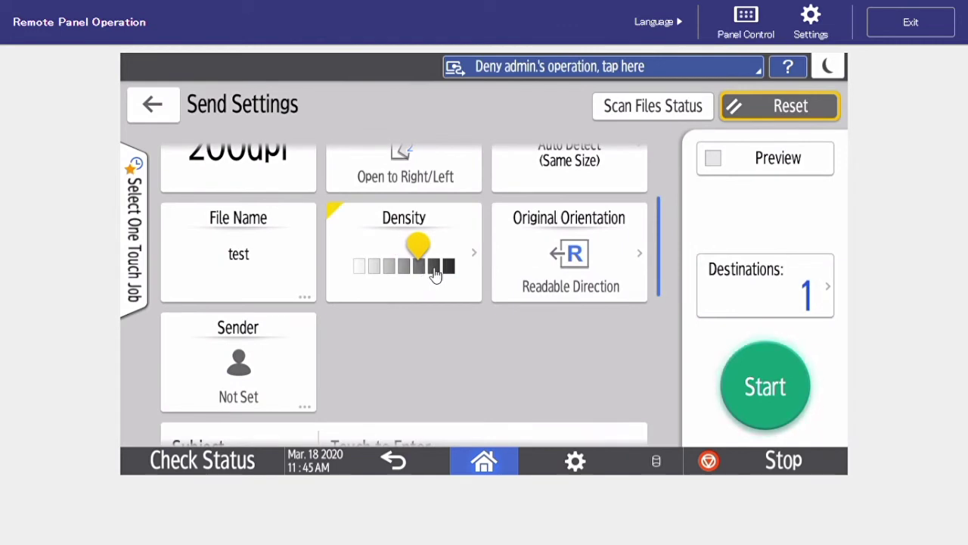
{"action": "left_click", "coordinate": [432, 266]}
{"action": "left_click", "coordinate": [382, 268]}
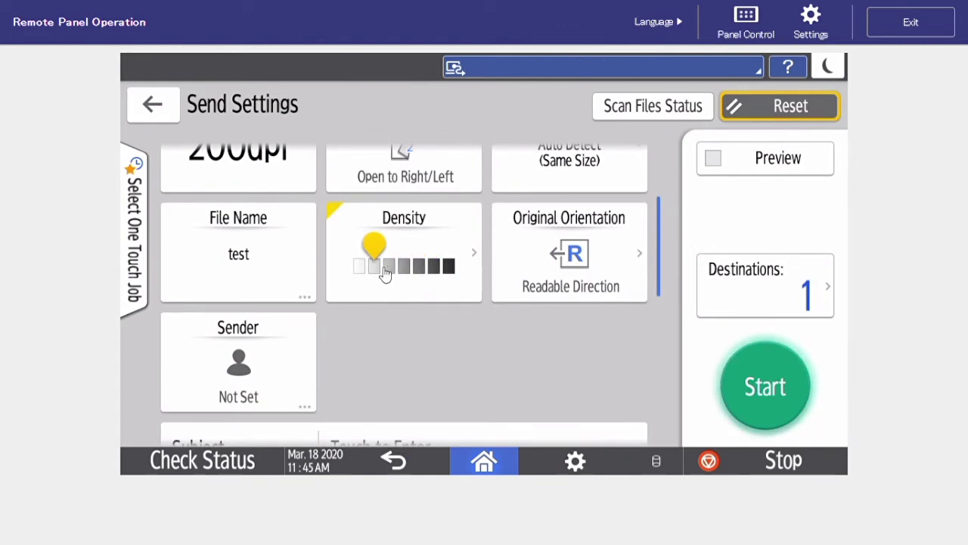
{"action": "left_click", "coordinate": [409, 272]}
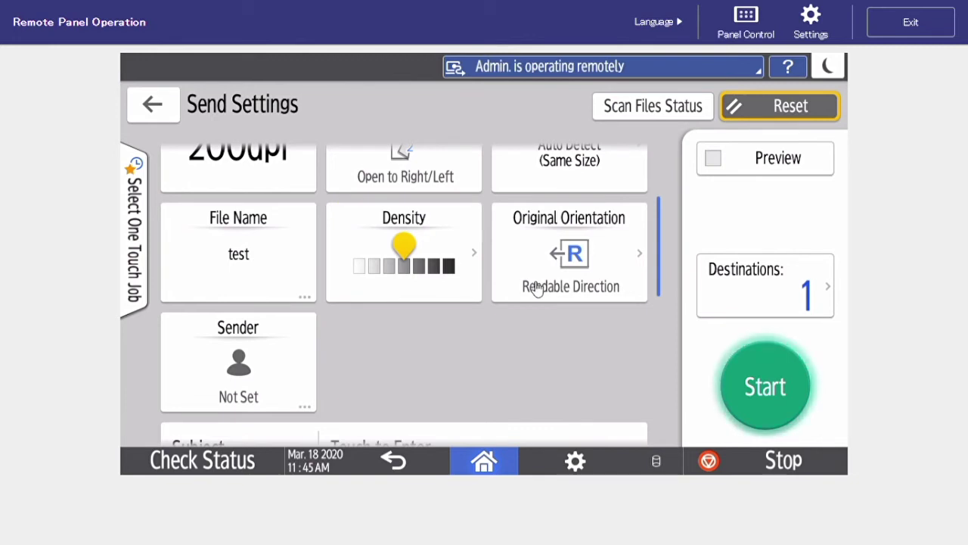
Step: Examine the original orientation options and the sender, subject and text settings without changing them
{"action": "left_click", "coordinate": [614, 263]}
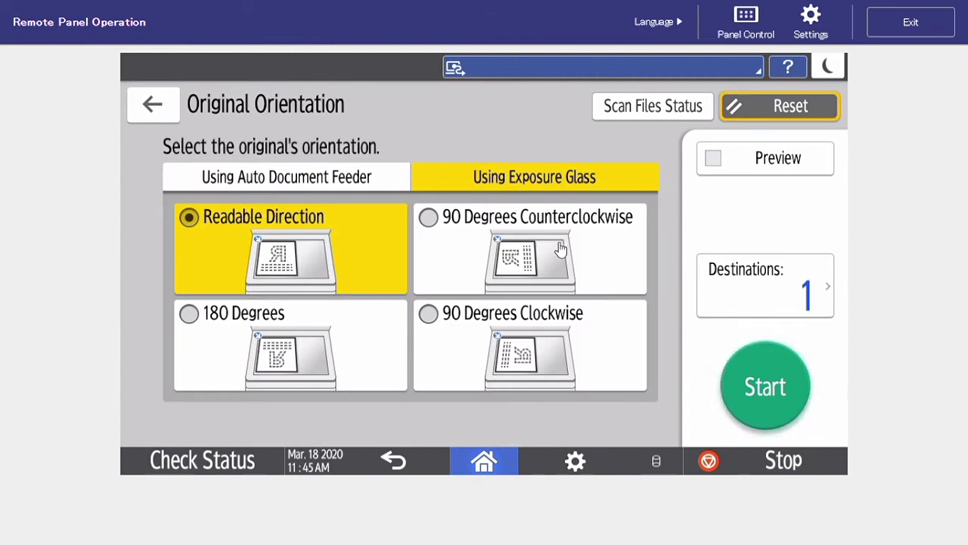
{"action": "left_click", "coordinate": [171, 123]}
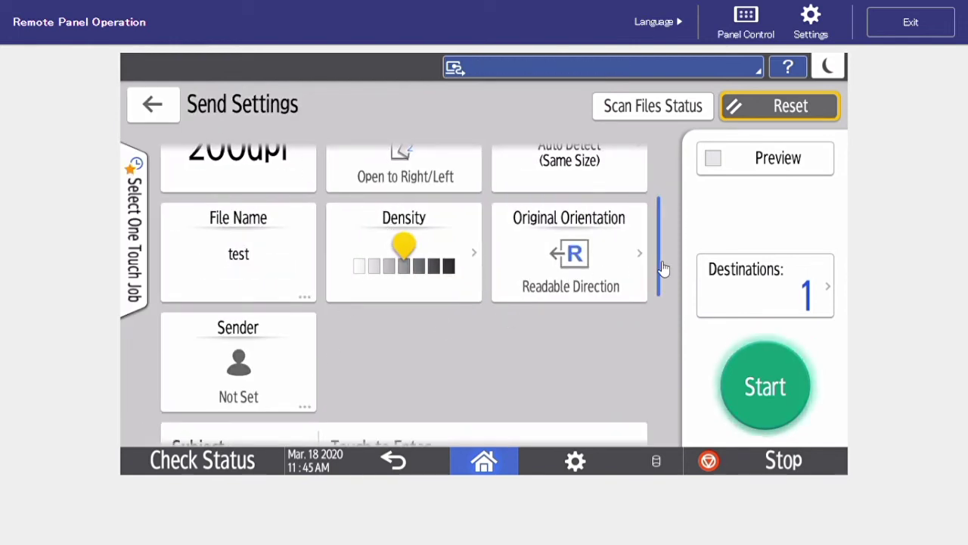
{"action": "left_click_drag", "start_coordinate": [663, 270], "coordinate": [674, 105]}
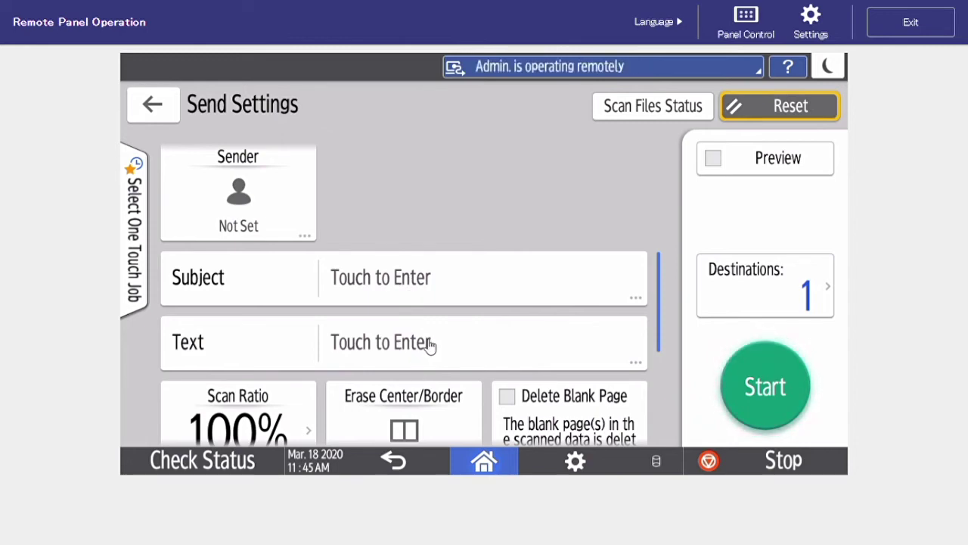
Step: Open the email text for manual entry and confirm it without entering any text
{"action": "left_click", "coordinate": [430, 344]}
{"action": "left_click", "coordinate": [428, 262]}
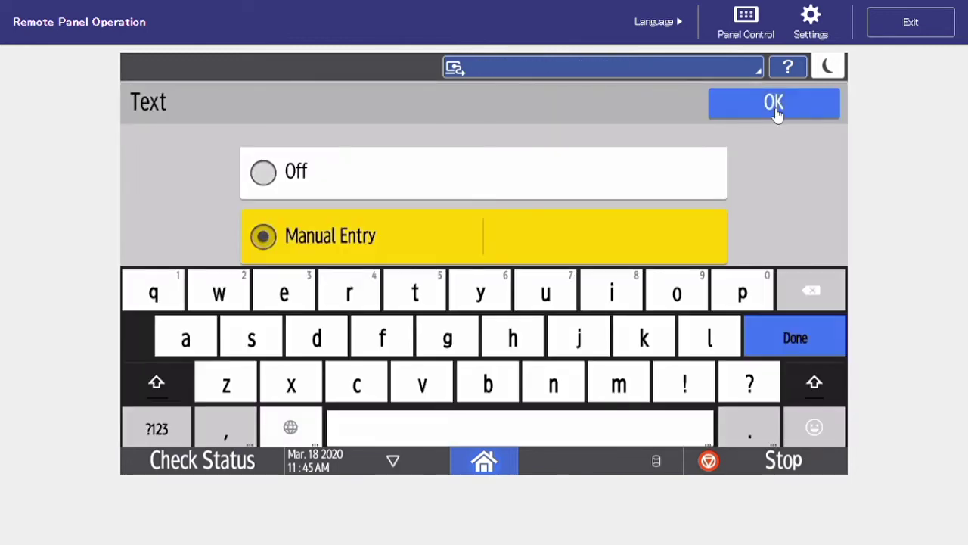
{"action": "left_click", "coordinate": [773, 104]}
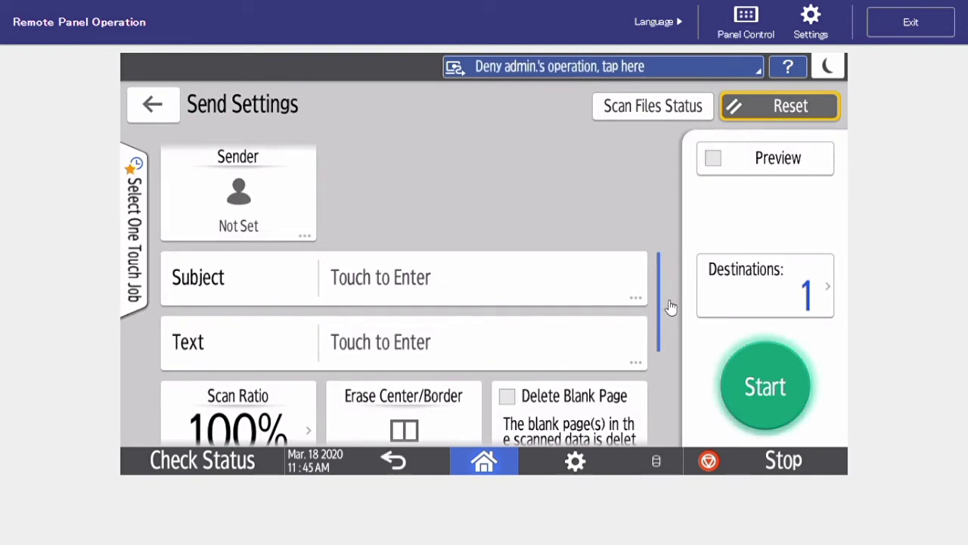
Step: Look through the preset scan ratios, raise the scan ratio to 107% in single steps and return to the send settings
{"action": "scroll", "coordinate": [664, 313], "scroll_direction": "down", "scroll_amount": 3}
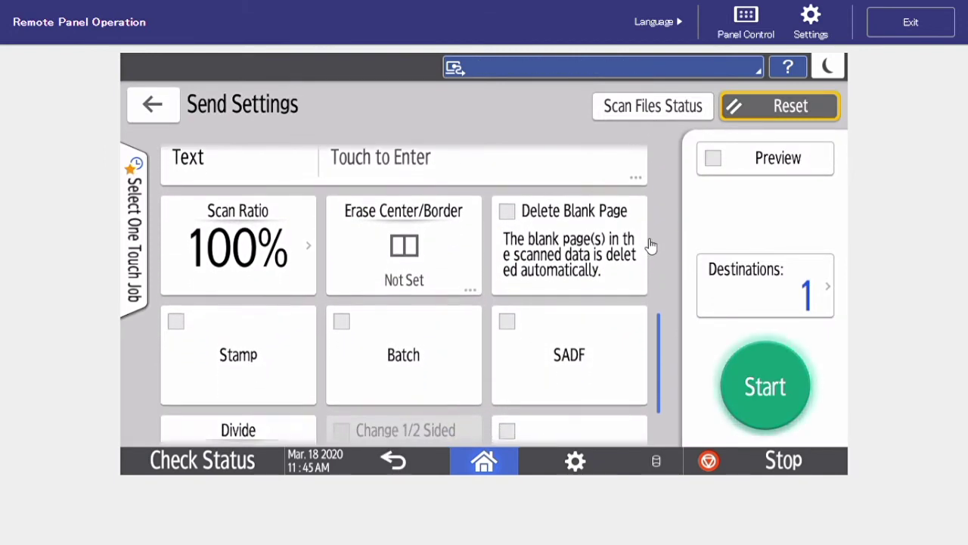
{"action": "left_click", "coordinate": [279, 259]}
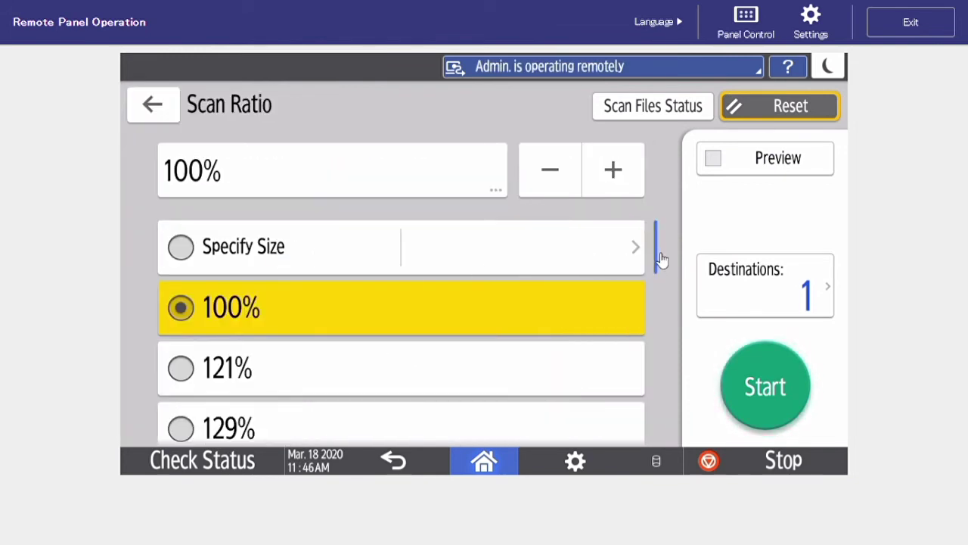
{"action": "left_click_drag", "start_coordinate": [659, 252], "coordinate": [659, 144]}
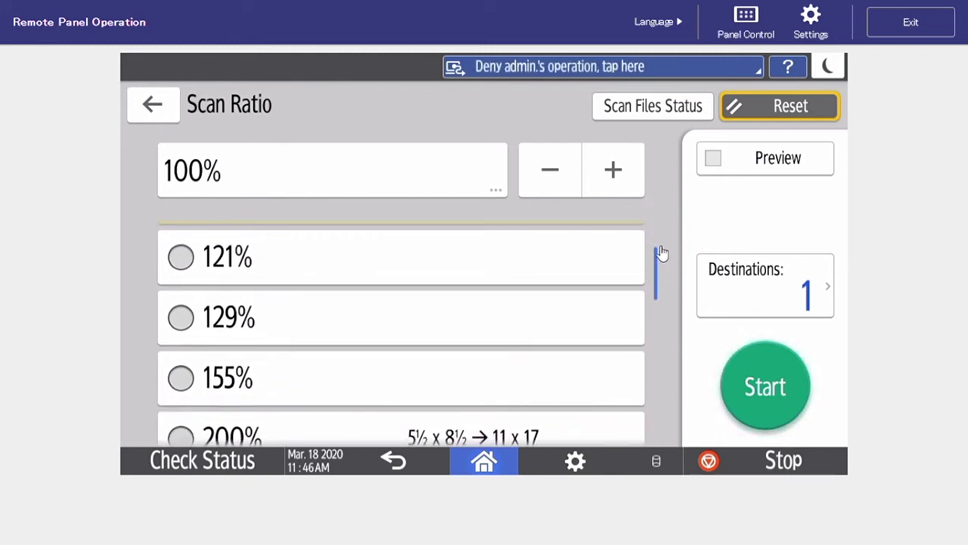
{"action": "left_click_drag", "start_coordinate": [660, 252], "coordinate": [641, 195]}
{"action": "left_click", "coordinate": [620, 180]}
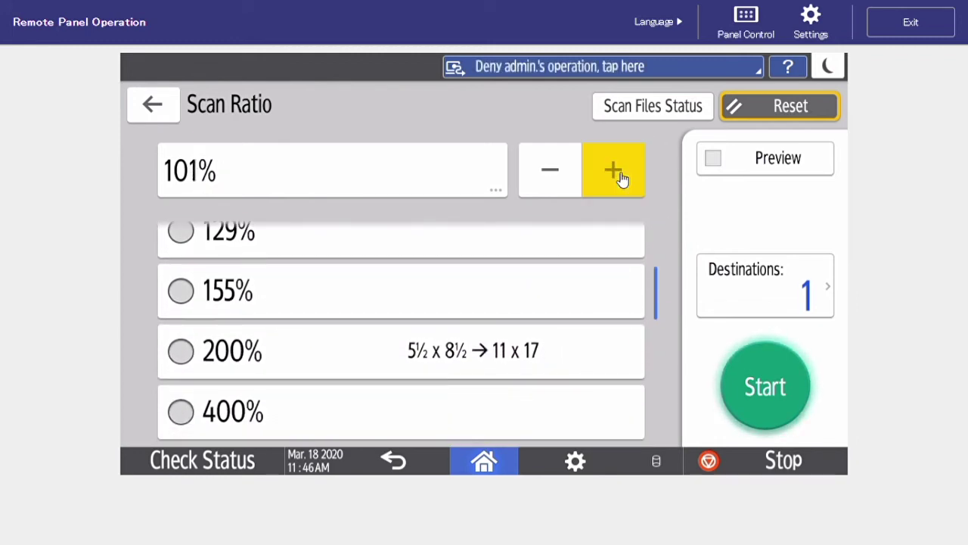
{"action": "left_click", "coordinate": [620, 179]}
{"action": "left_click", "coordinate": [620, 179]}
{"action": "left_click", "coordinate": [620, 180]}
{"action": "left_click", "coordinate": [620, 179]}
{"action": "left_click", "coordinate": [620, 179]}
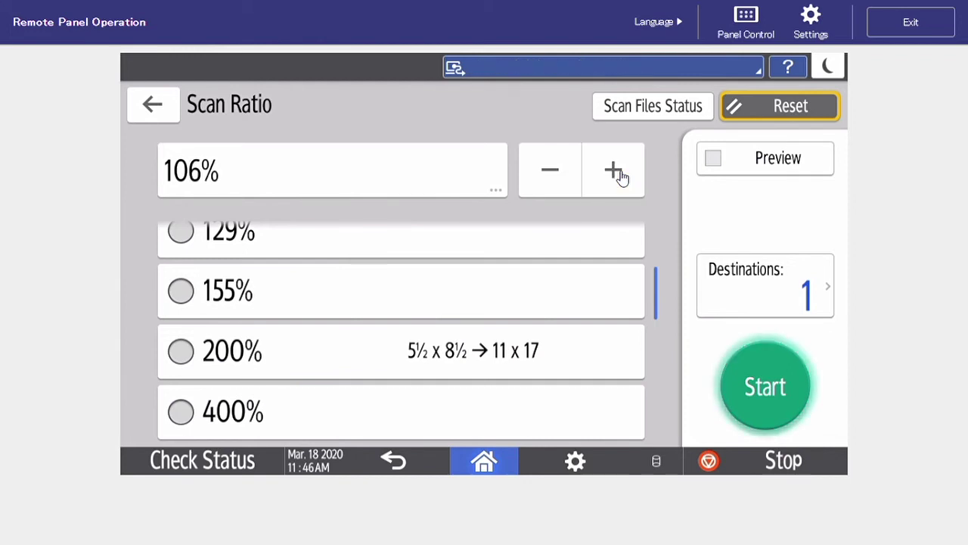
{"action": "left_click", "coordinate": [620, 179]}
{"action": "left_click", "coordinate": [152, 106]}
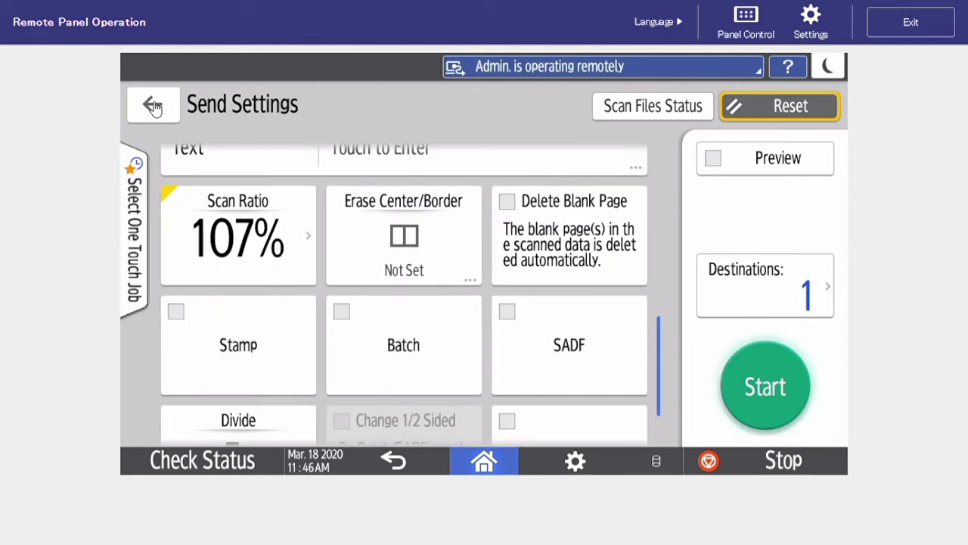
Step: View the Erase Center/Border functions and close them without applying any
{"action": "left_click", "coordinate": [464, 259]}
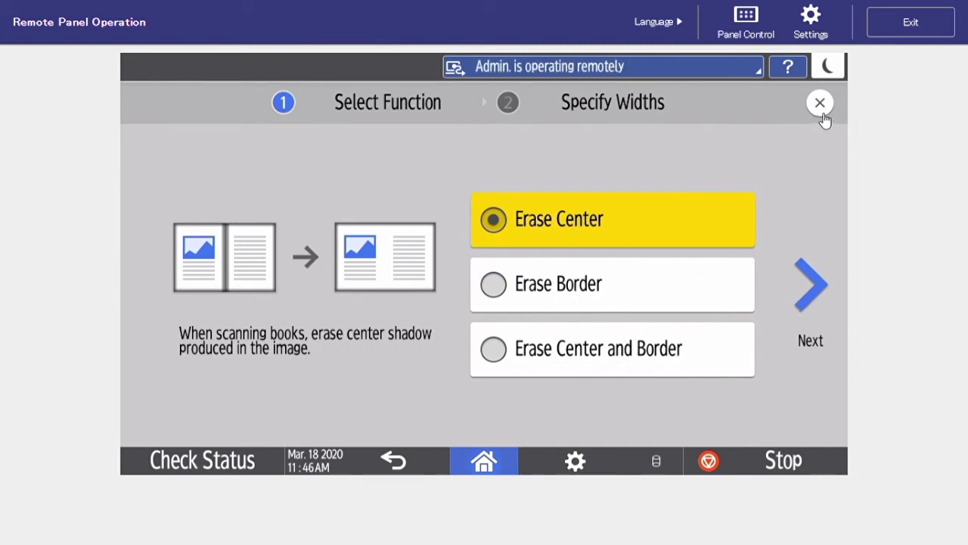
{"action": "left_click", "coordinate": [823, 115]}
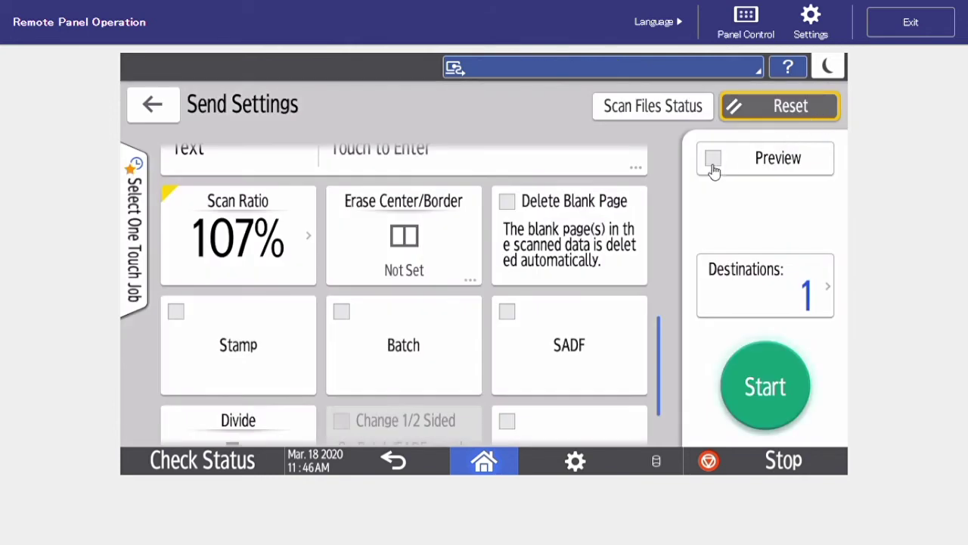
Step: Turn on automatic deletion of blank pages and reset all scan settings to their defaults
{"action": "left_click", "coordinate": [594, 252]}
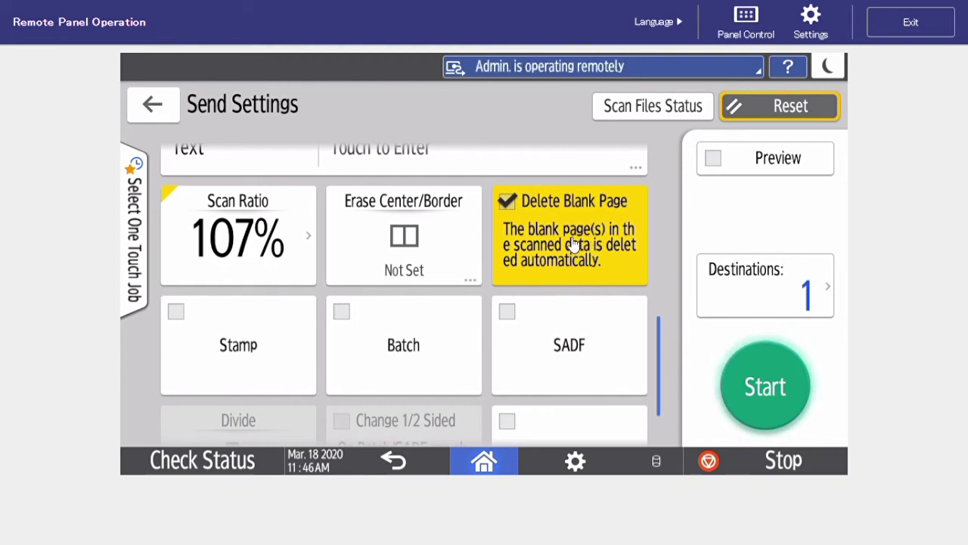
{"action": "left_click", "coordinate": [770, 115]}
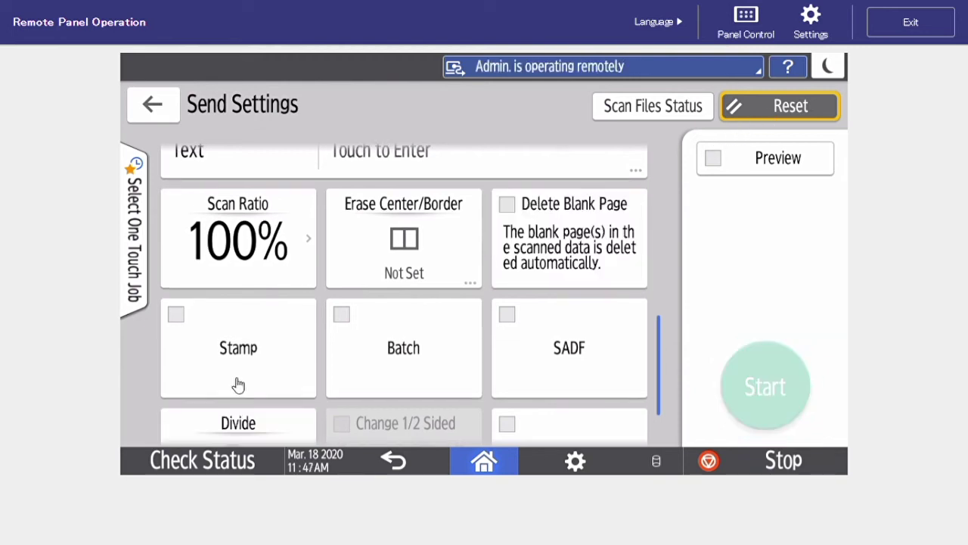
Step: Try the Stamp and Batch options, switching each one on and off again
{"action": "left_click", "coordinate": [262, 382]}
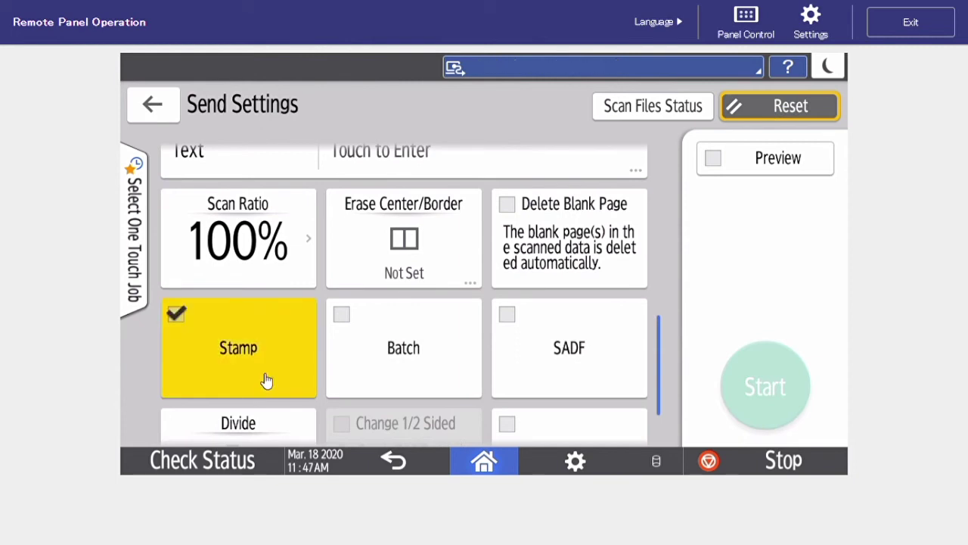
{"action": "left_click", "coordinate": [267, 380]}
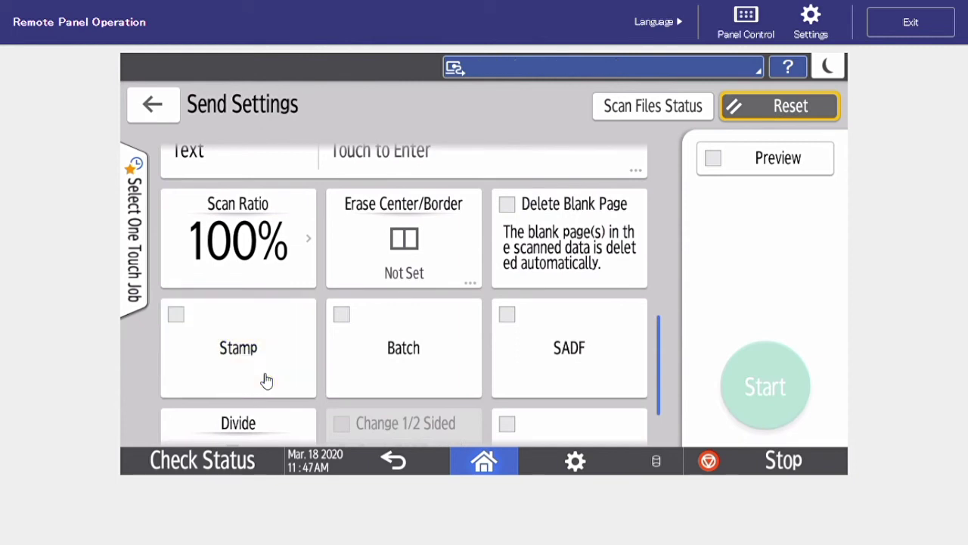
{"action": "left_click", "coordinate": [389, 362]}
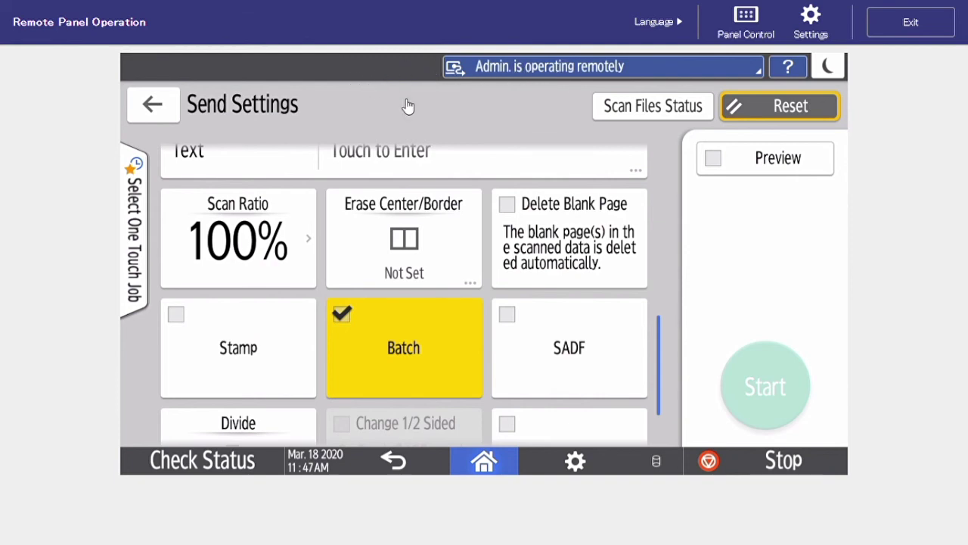
{"action": "left_click", "coordinate": [455, 345]}
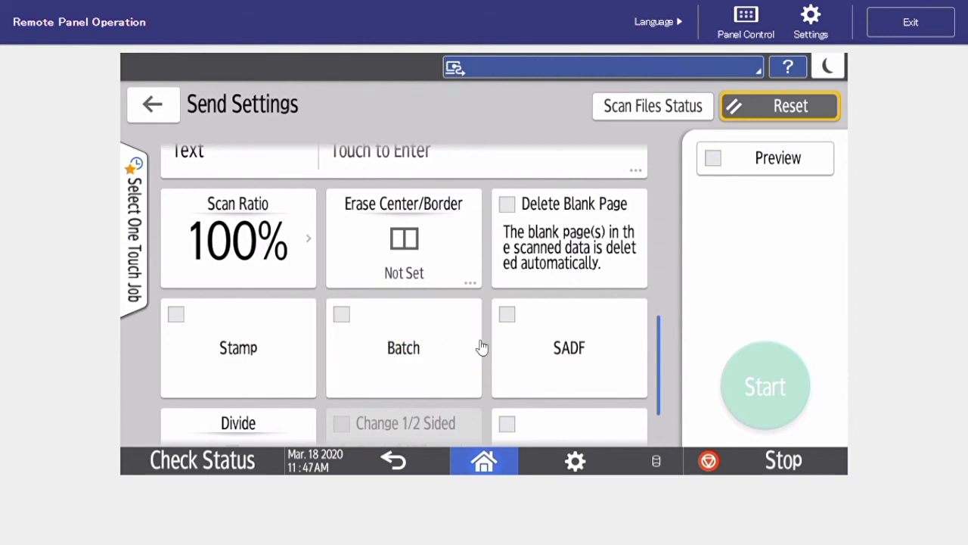
Step: Set Divide to split the originals every 2 sheets, and return to the copier's home screen
{"action": "left_click_drag", "start_coordinate": [666, 363], "coordinate": [652, 189]}
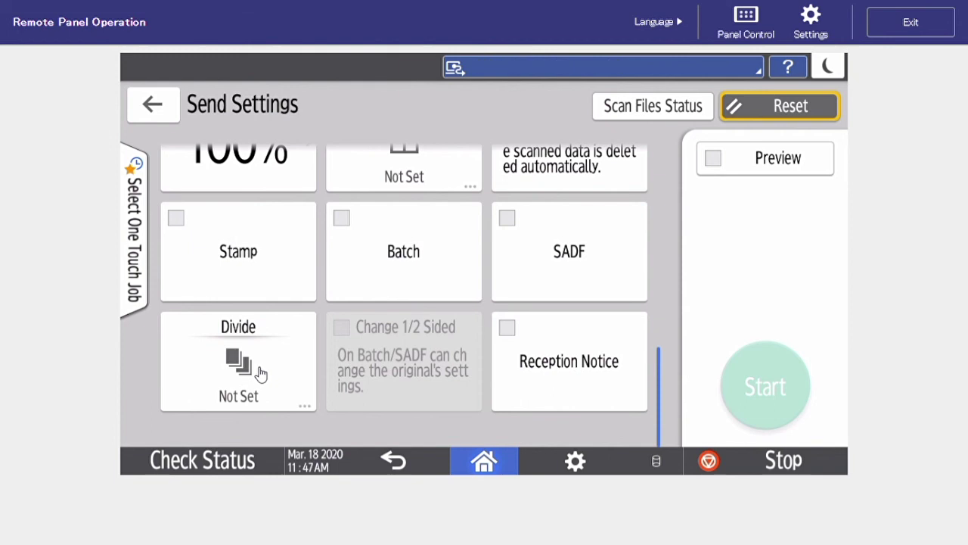
{"action": "left_click", "coordinate": [260, 374]}
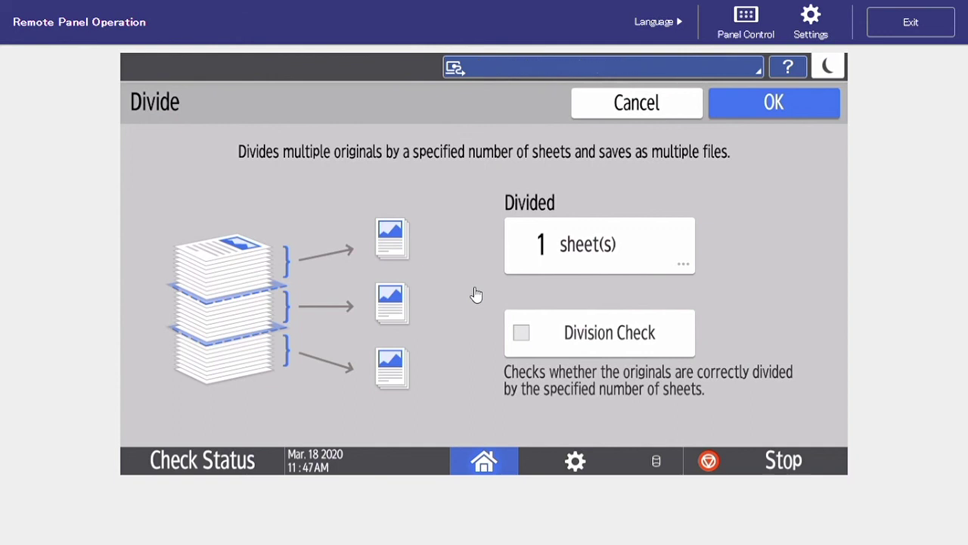
{"action": "left_click", "coordinate": [573, 255]}
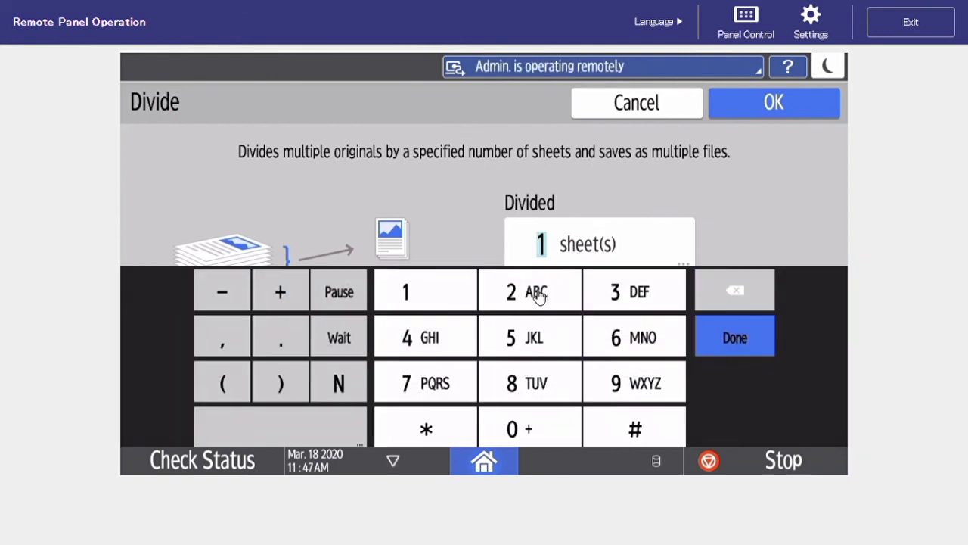
{"action": "left_click", "coordinate": [539, 294]}
{"action": "left_click", "coordinate": [756, 338]}
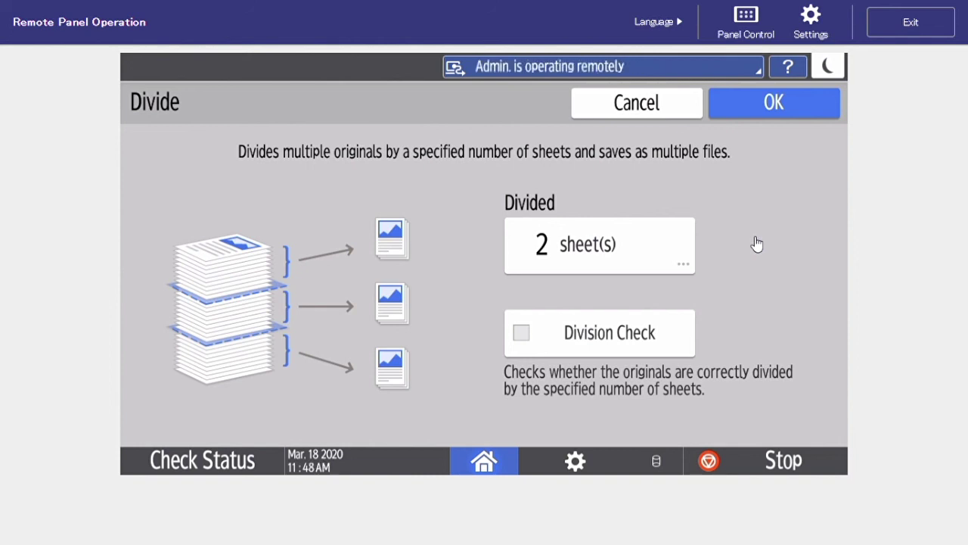
{"action": "left_click", "coordinate": [749, 114]}
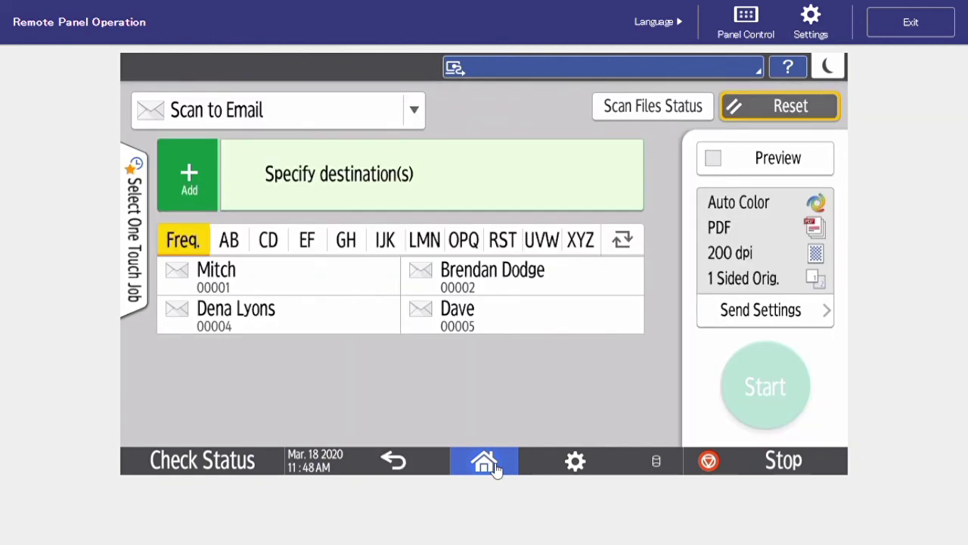
{"action": "left_click", "coordinate": [496, 468]}
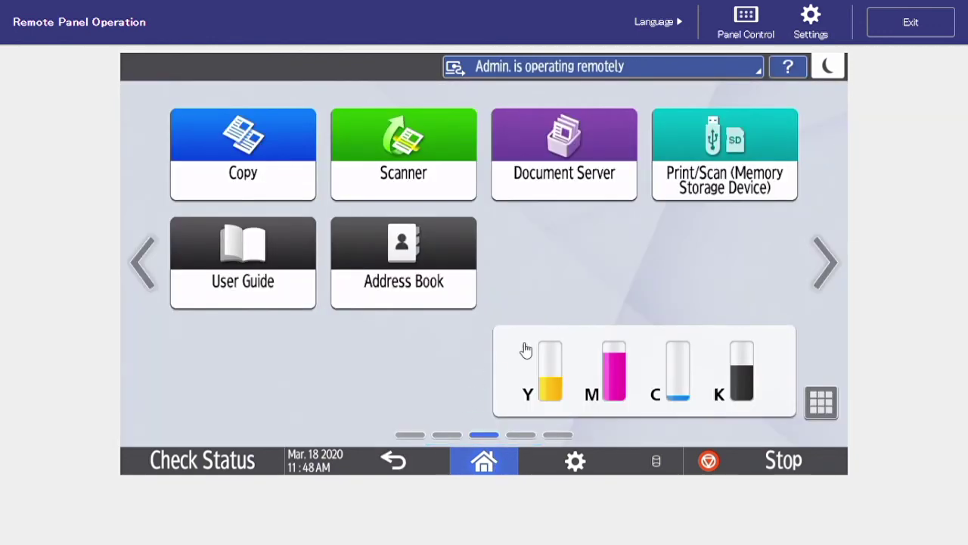